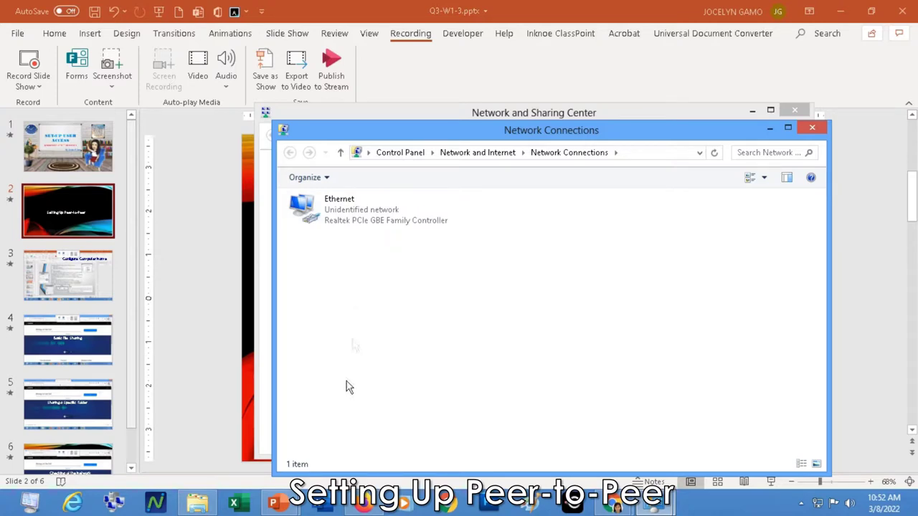
- Open the Internet Protocol Version 4 (TCP/IPv4) properties of the Ethernet connection
click(335, 211)
right_click(334, 211)
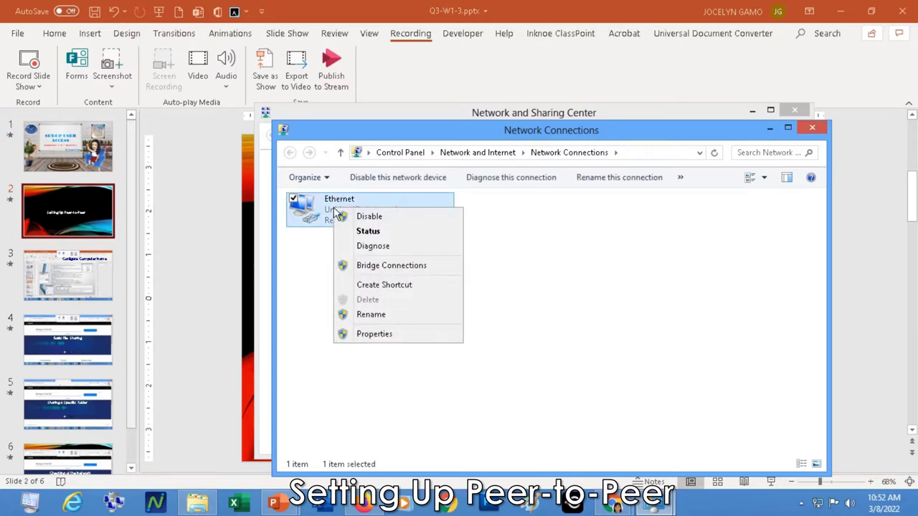
click(383, 332)
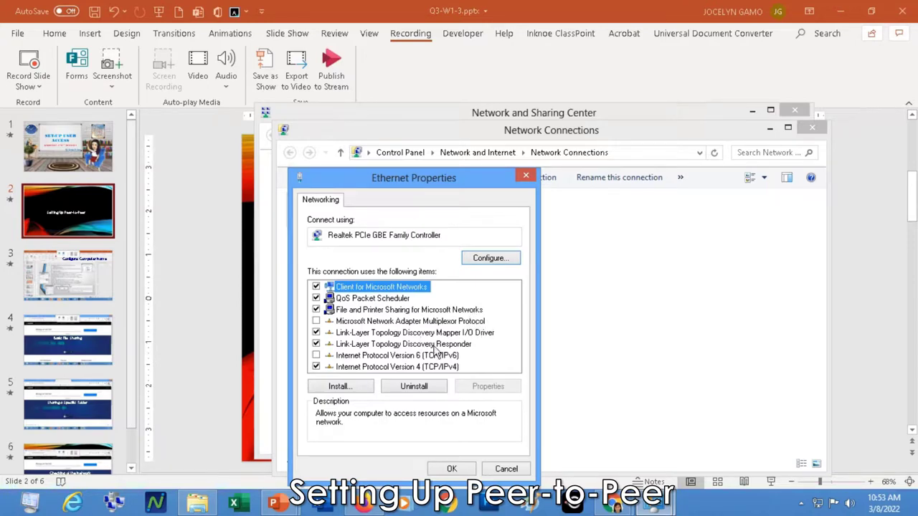
click(373, 368)
click(486, 386)
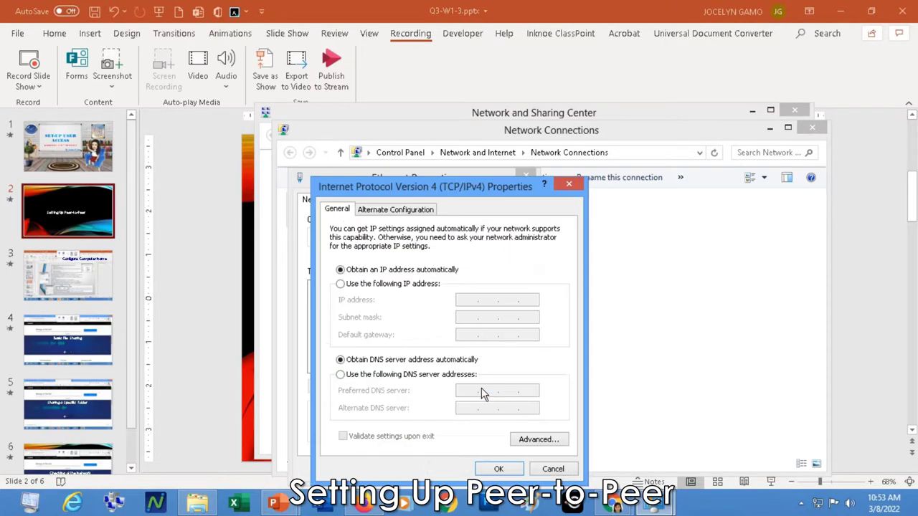
- Switch IPv4 to a manual address, with IP address 192.168.1.1 and subnet mask 255.255.255.0
click(373, 287)
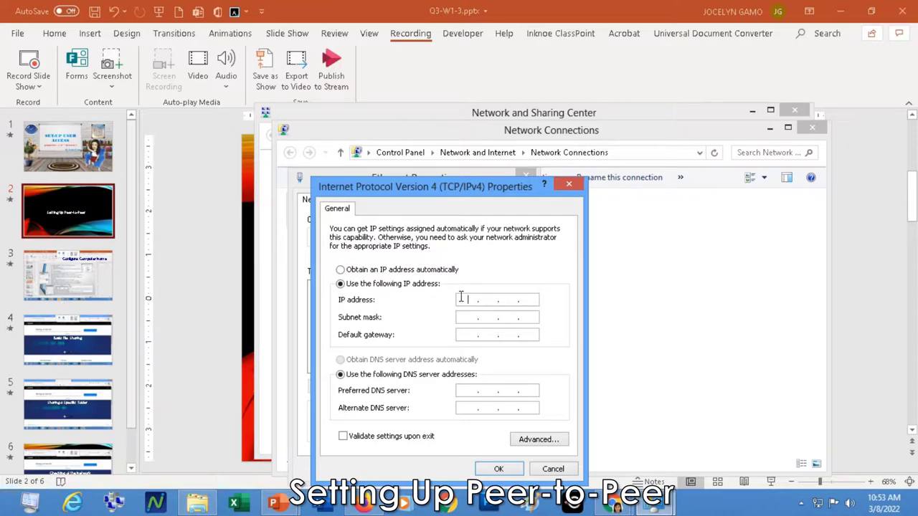
text(192 . 168 . 1 . 1)
key(Tab)
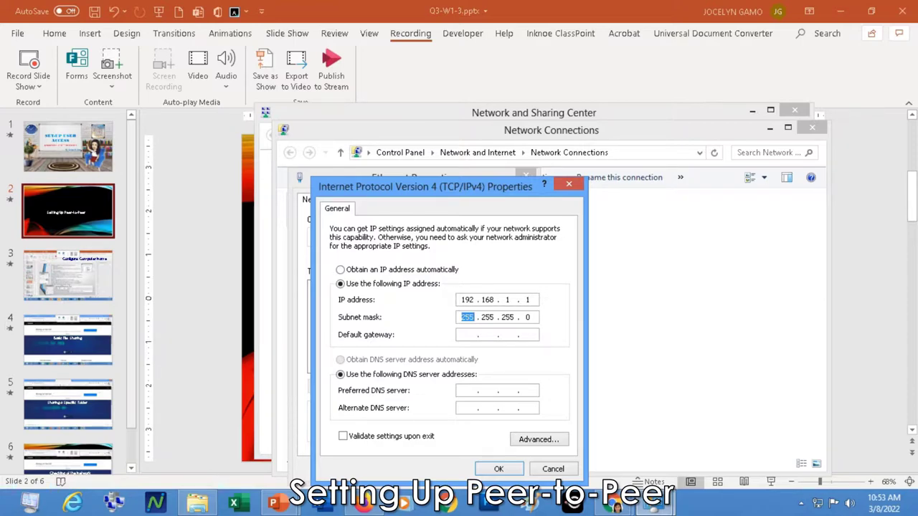
- Start the default gateway with 192.168, cancel the Ethernet properties and close both network windows
click(467, 335)
text(192168)
click(498, 470)
click(504, 470)
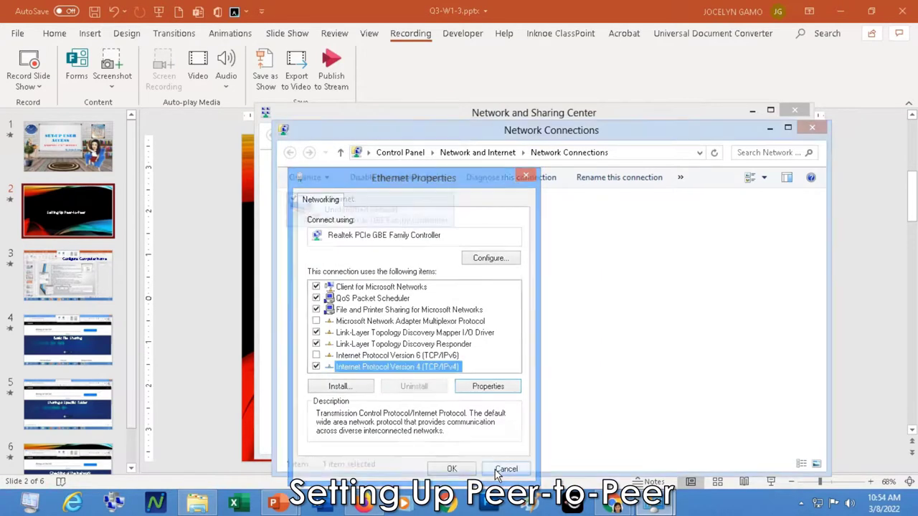
click(812, 128)
click(795, 110)
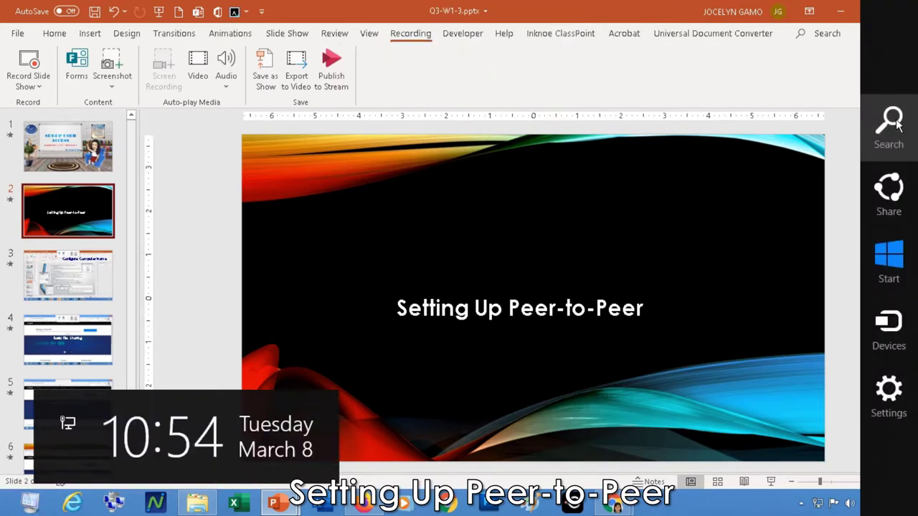
- Open the Ethernet adapter's TCP/IPv4 properties again, starting from the Network and Sharing Center
right_click(818, 504)
click(797, 496)
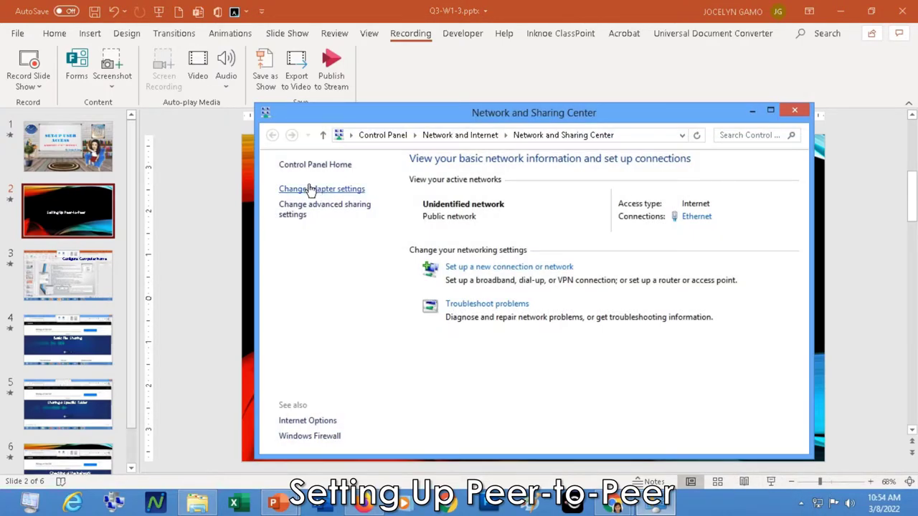
click(310, 188)
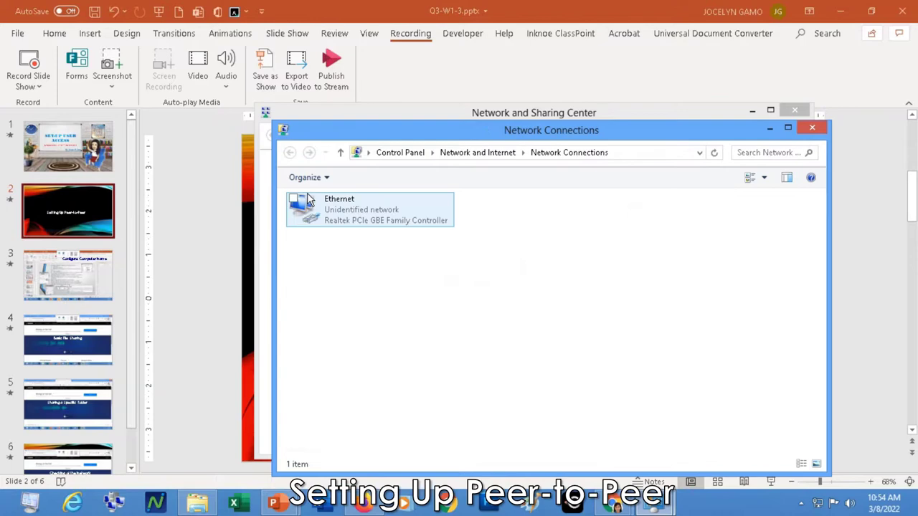
right_click(343, 218)
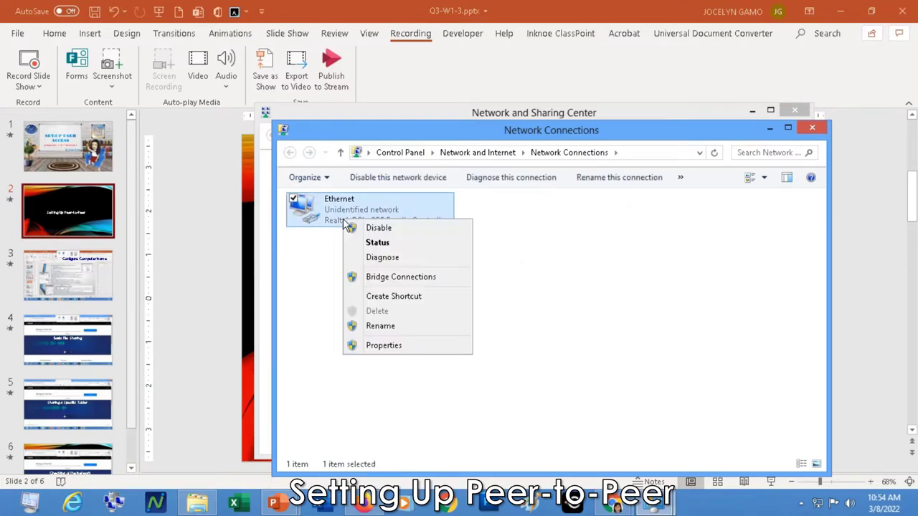
click(385, 347)
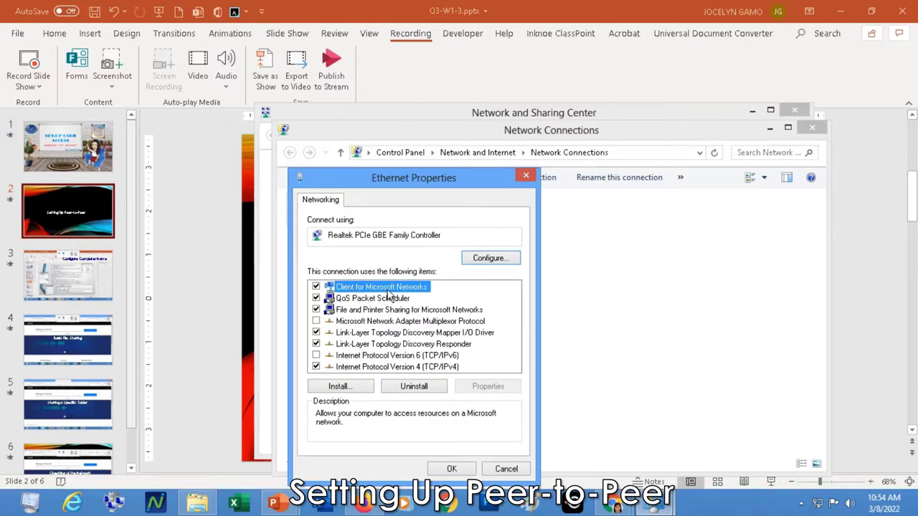
click(392, 368)
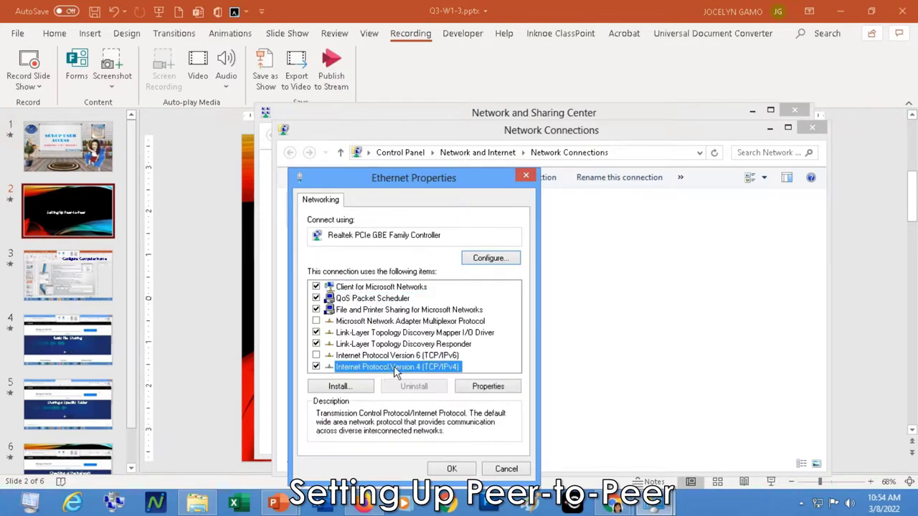
click(502, 389)
- Switch IPv4 to a manual address, with IP address 192.168.1.2 and subnet mask 255.255.255.0
click(382, 284)
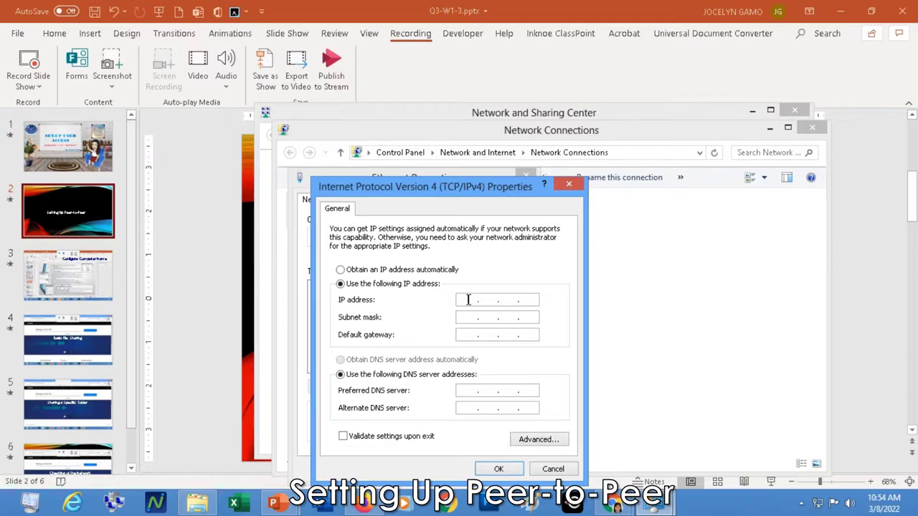
text(192 . 168 . 1 . 2)
key(Tab)
key(Tab)
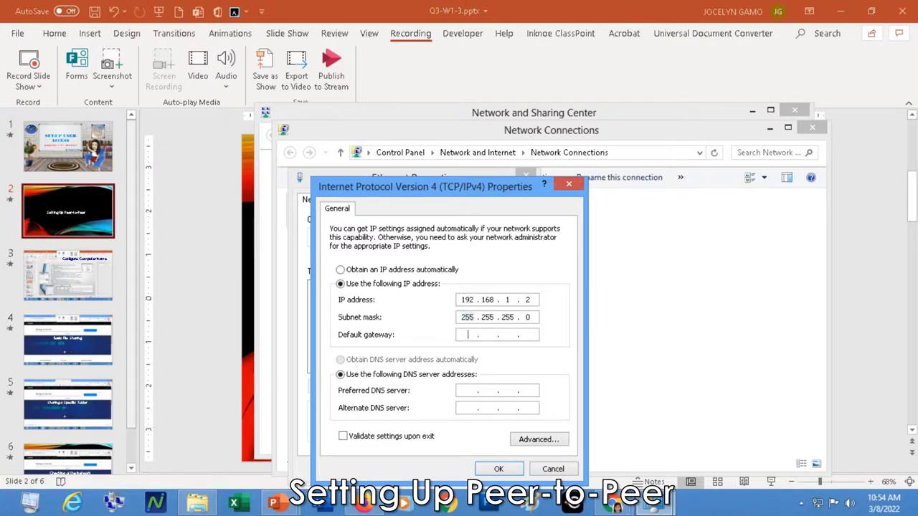
- Try entering a default gateway starting with 192.168 and clear the entry again
text(192.168.)
key(shift+Tab)
double_click(503, 335)
key(BackSpace)
key(BackSpace)
key(BackSpace)
key(BackSpace)
key(BackSpace)
- Accept the IPv4 dialog, cancel the Ethernet properties and close both network windows
click(499, 469)
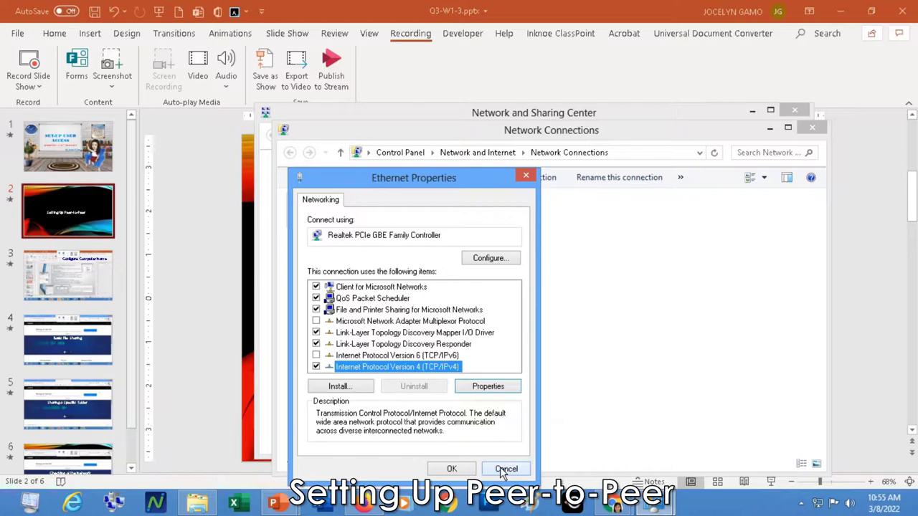
click(505, 469)
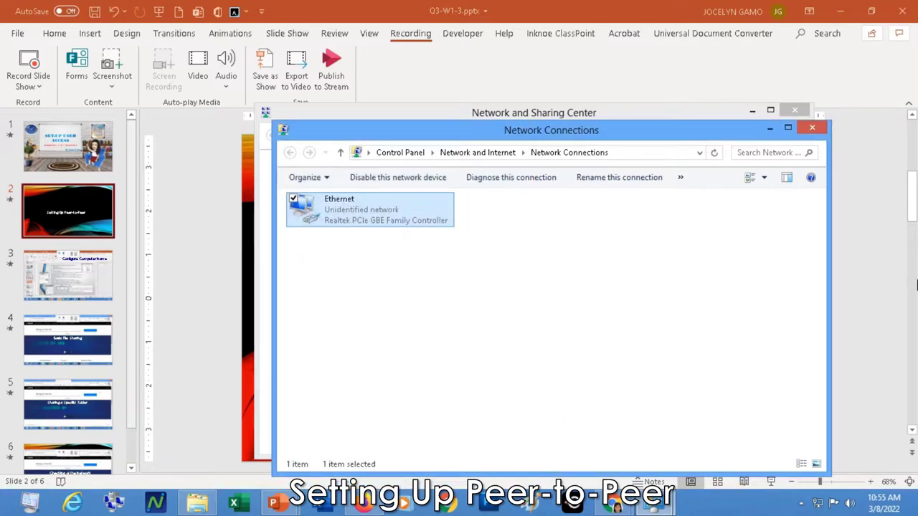
click(812, 127)
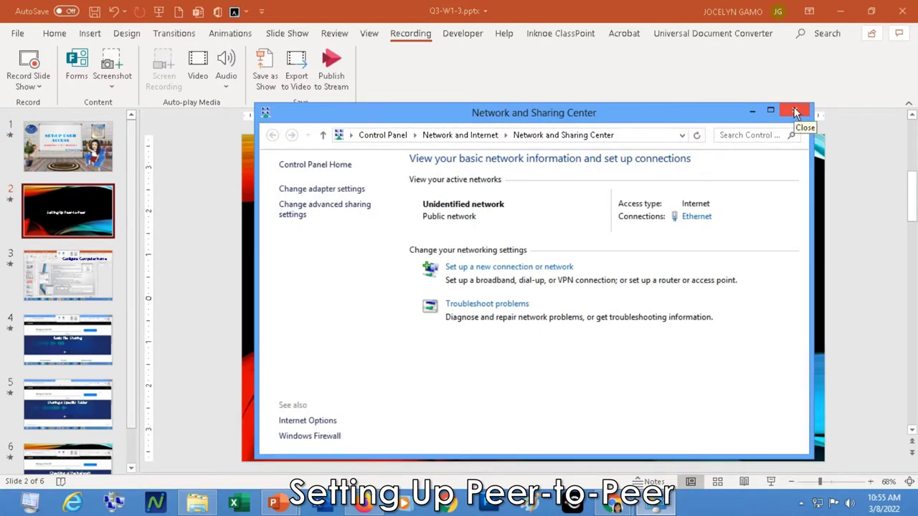
click(796, 113)
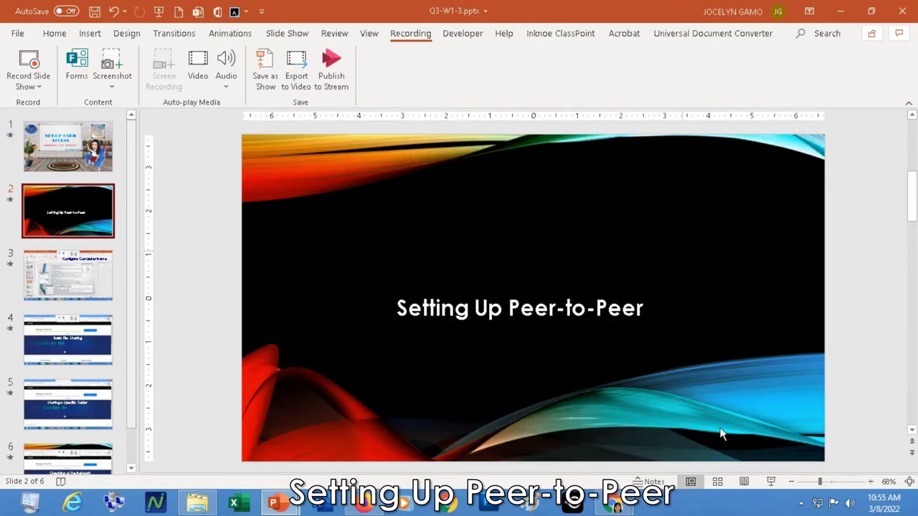
- Go to Computer in the open File Explorer window and open its system properties page
mouse_move(332, 7)
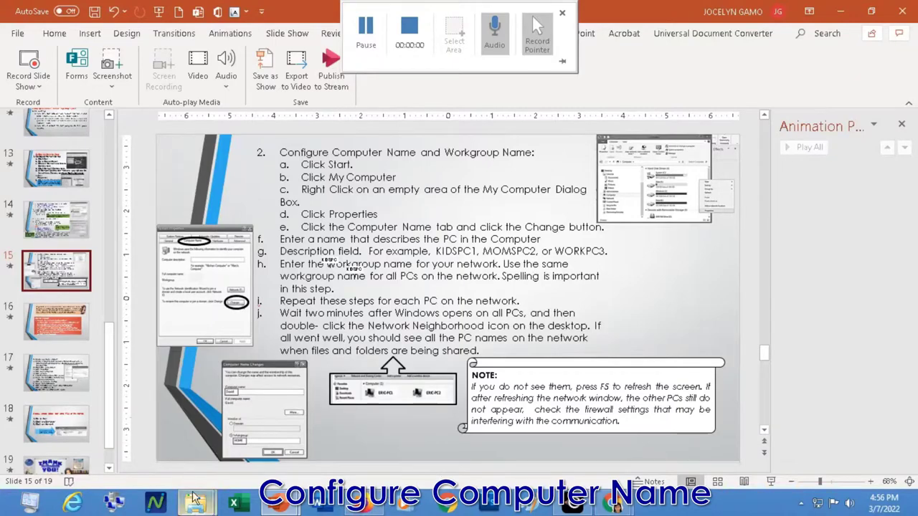
mouse_move(203, 508)
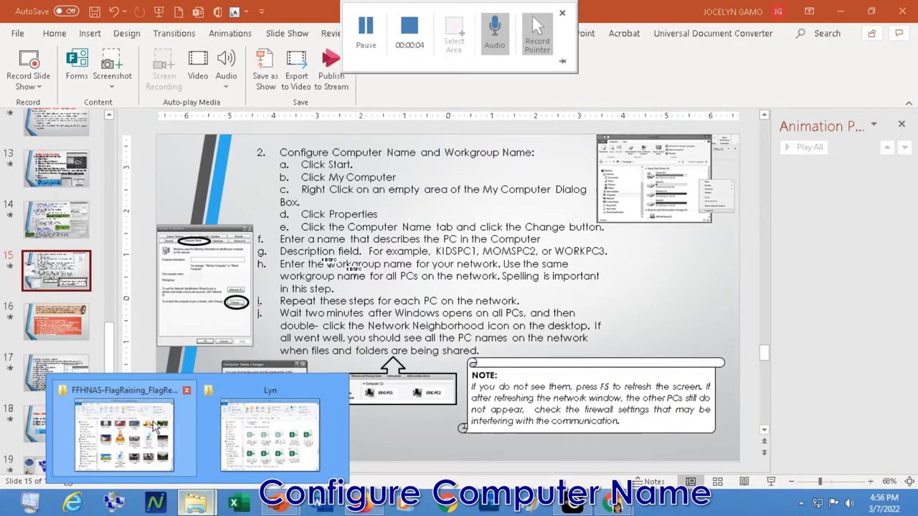
click(123, 430)
drag(459, 335, 466, 318)
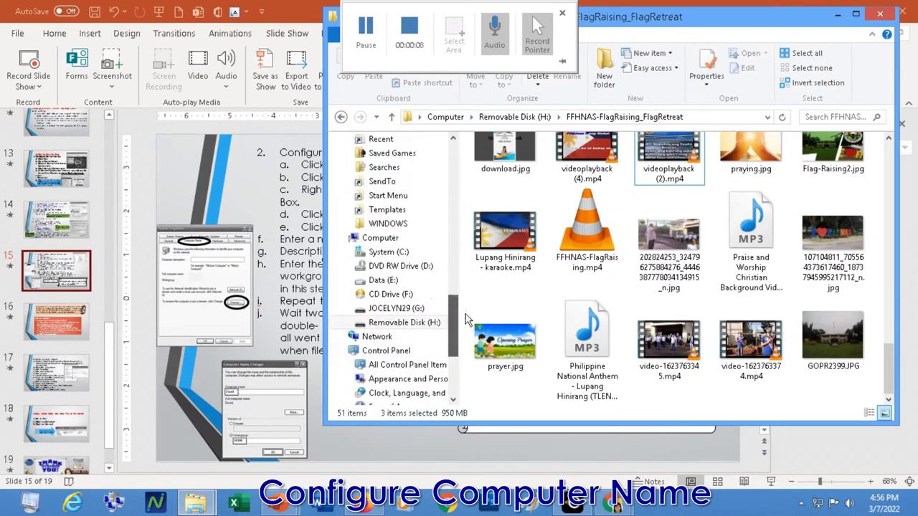
click(423, 238)
click(750, 255)
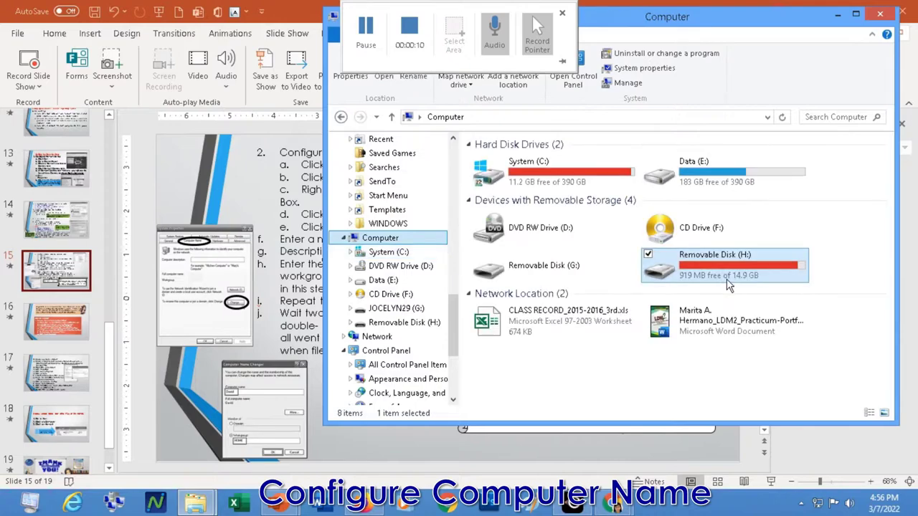
right_click(870, 337)
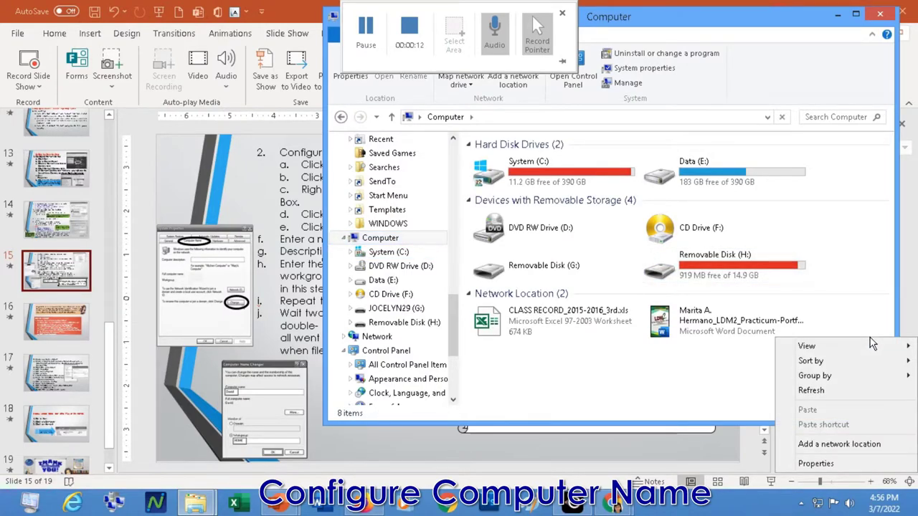
click(816, 464)
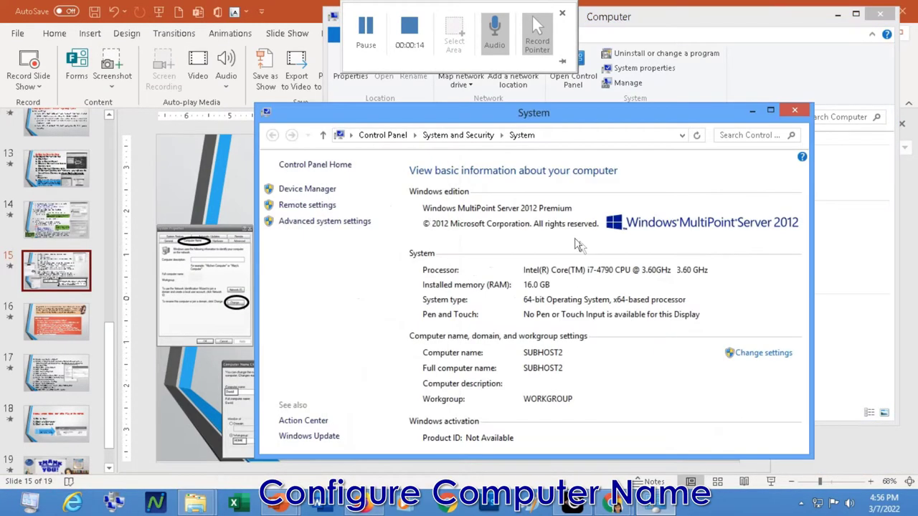
- Open System Properties at the Computer Name settings, clear of the other windows, and close the duplicate dialog
click(303, 207)
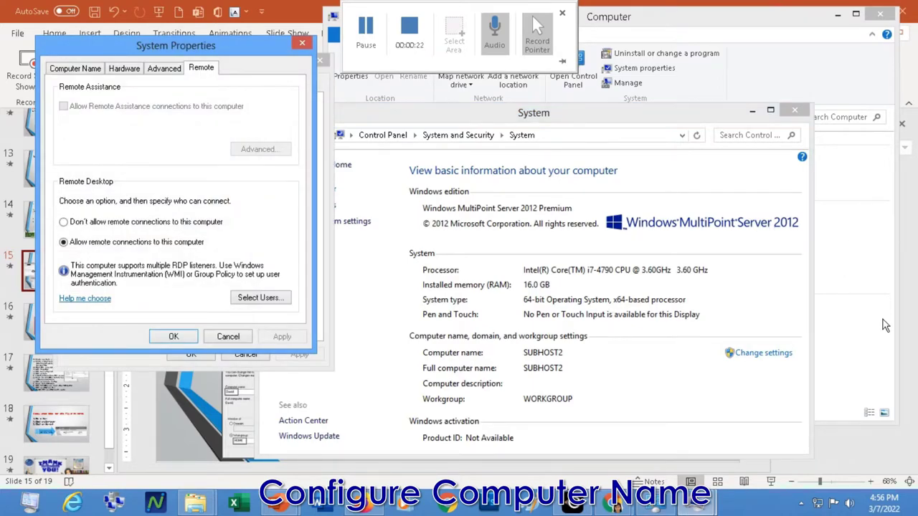
click(752, 113)
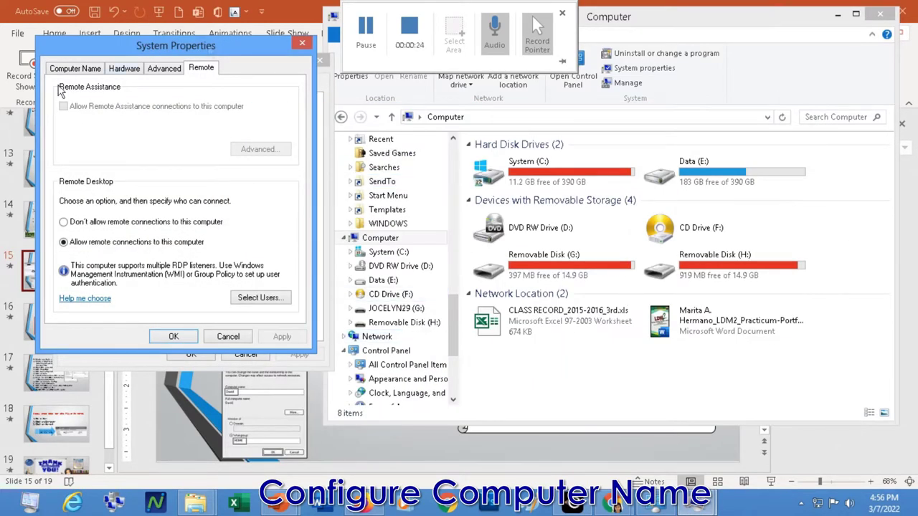
drag(558, 128, 573, 84)
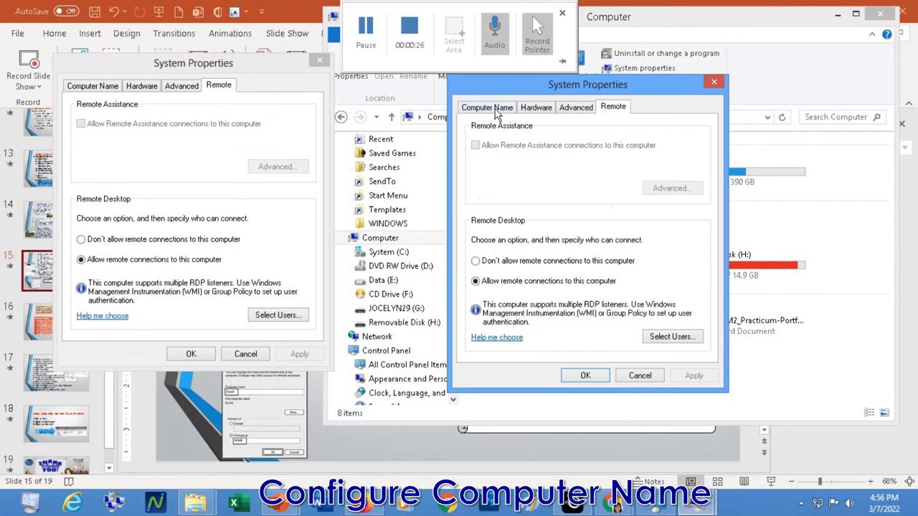
click(492, 109)
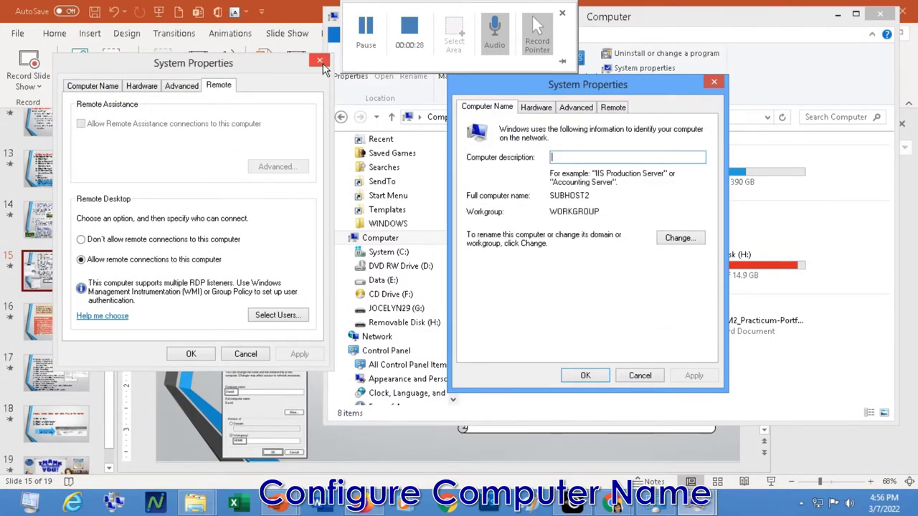
click(320, 63)
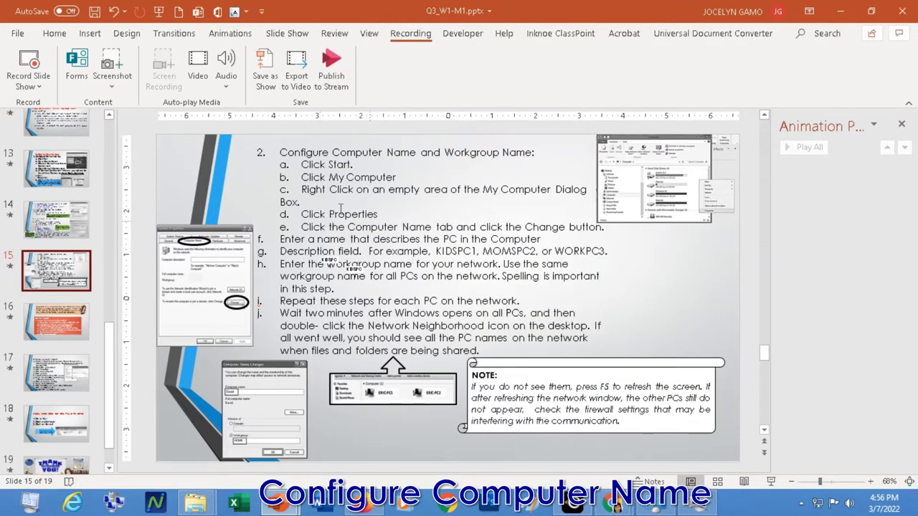
- Review the "Click Properties" instruction on the computer name slide and return to the System Properties dialog
click(353, 219)
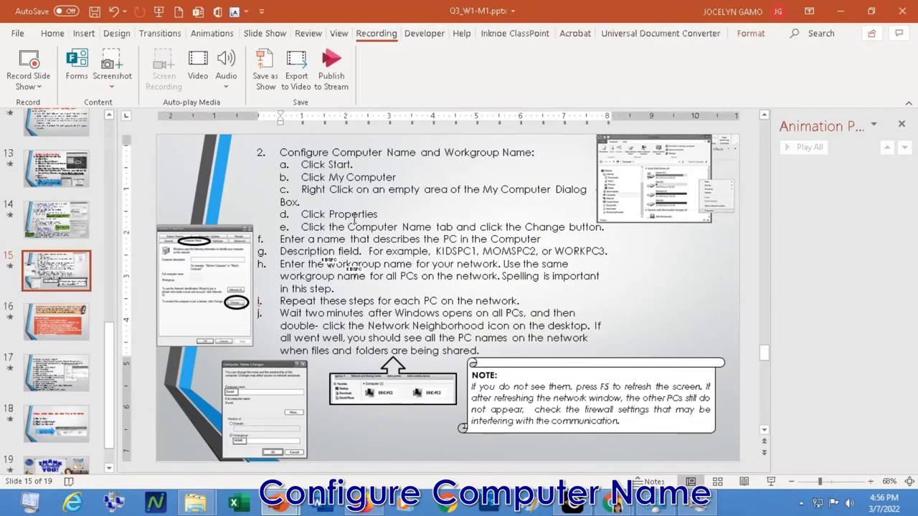
triple_click(354, 217)
key(alt)
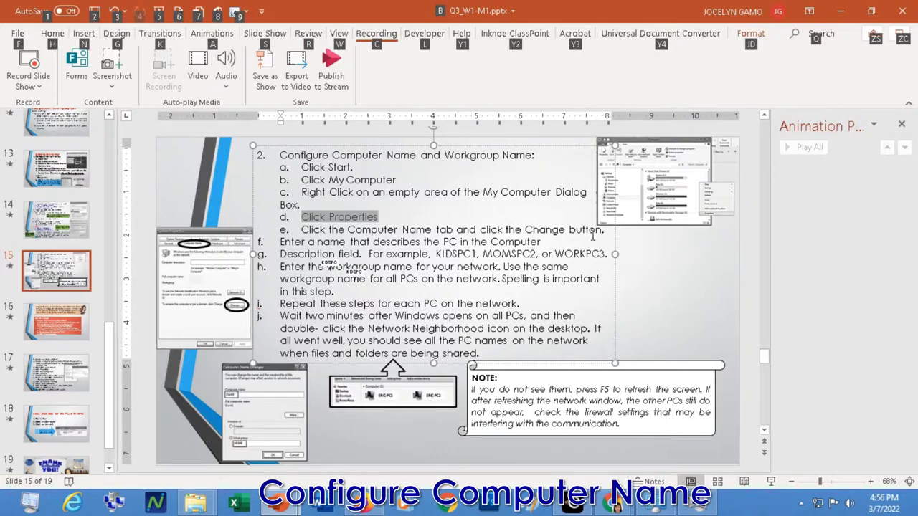
key(alt+Tab)
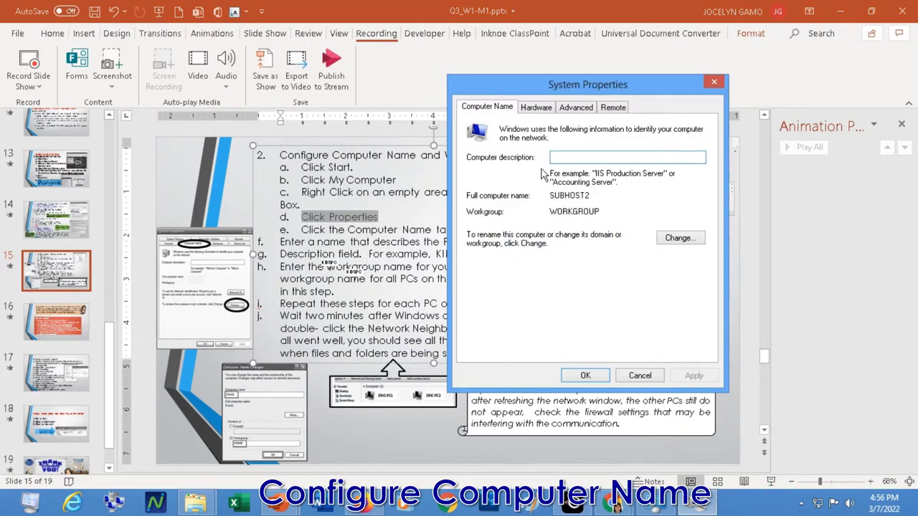
key(alt+Tab)
key(alt+Tab)
key(alt+Tab)
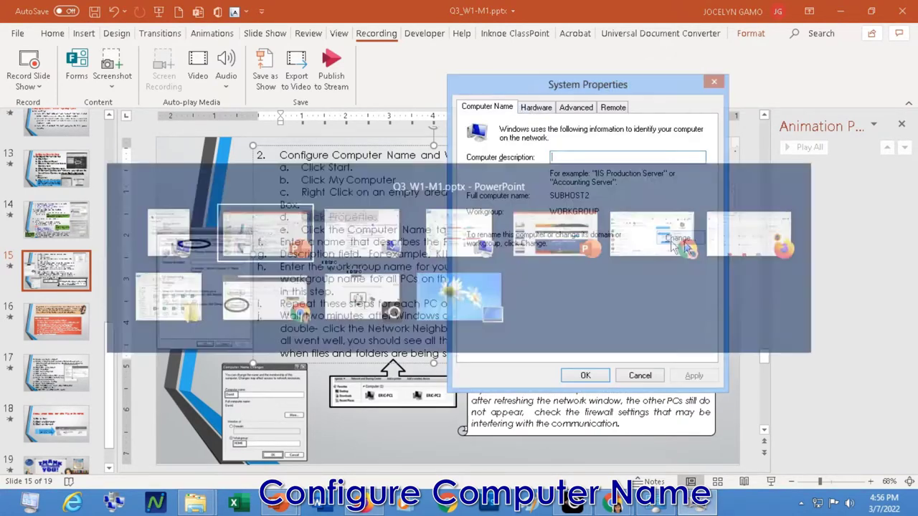
key(alt+Tab)
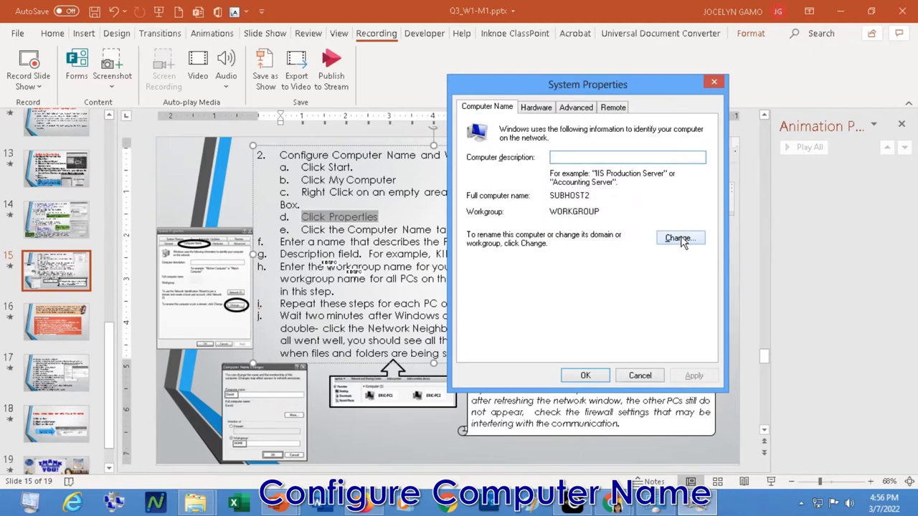
- Open the computer name and domain changes and try to rename the computer as "CSS 9"
click(680, 238)
click(526, 185)
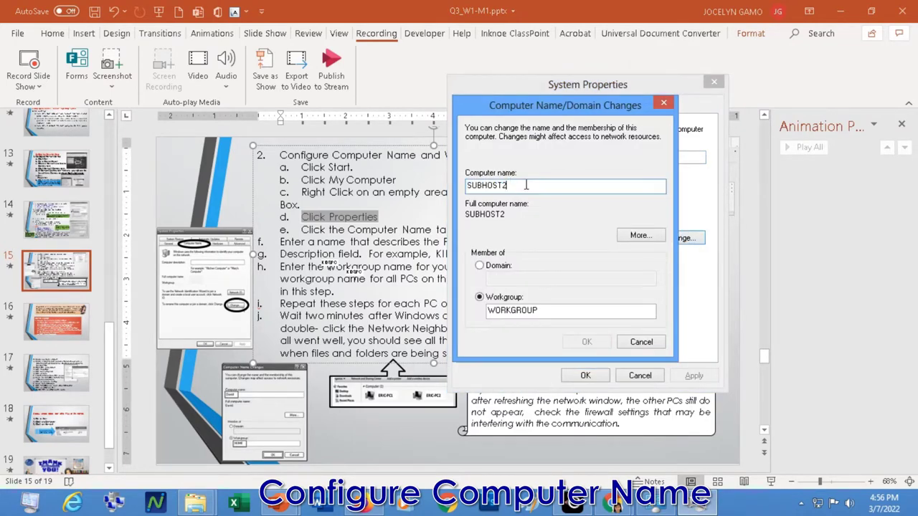
double_click(526, 185)
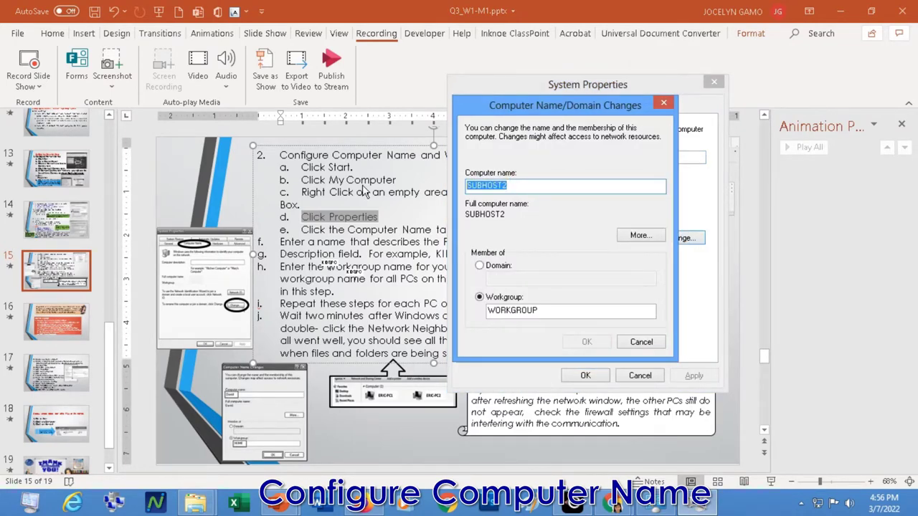
text(CSS)
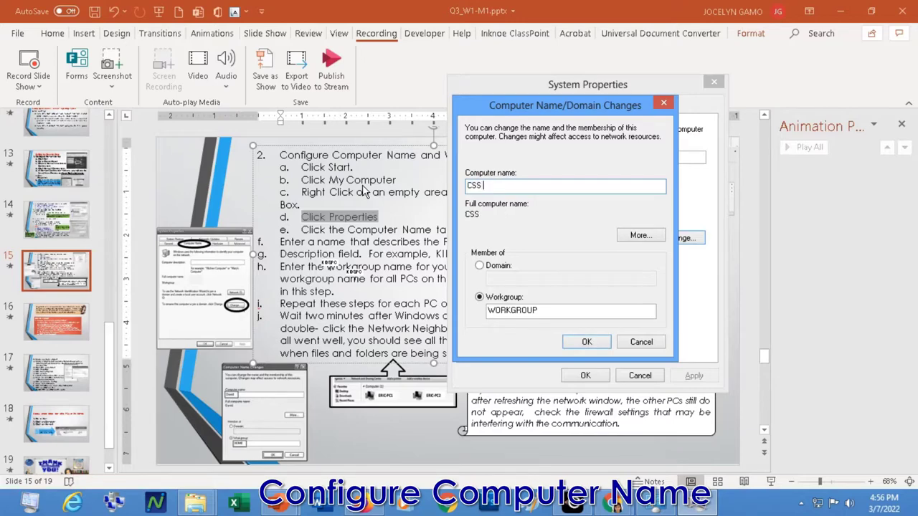
key(BackSpace)
key(BackSpace)
key(BackSpace)
text(CSS 9)
drag(510, 104, 606, 94)
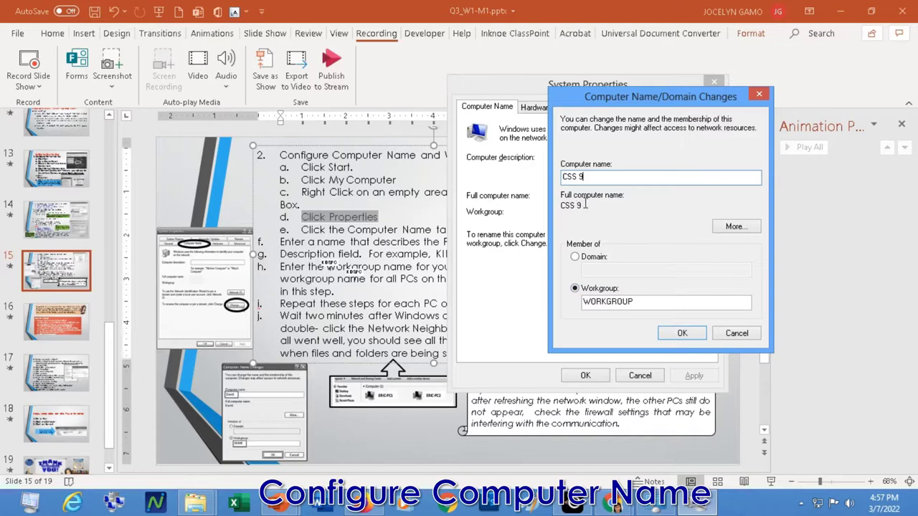
click(682, 334)
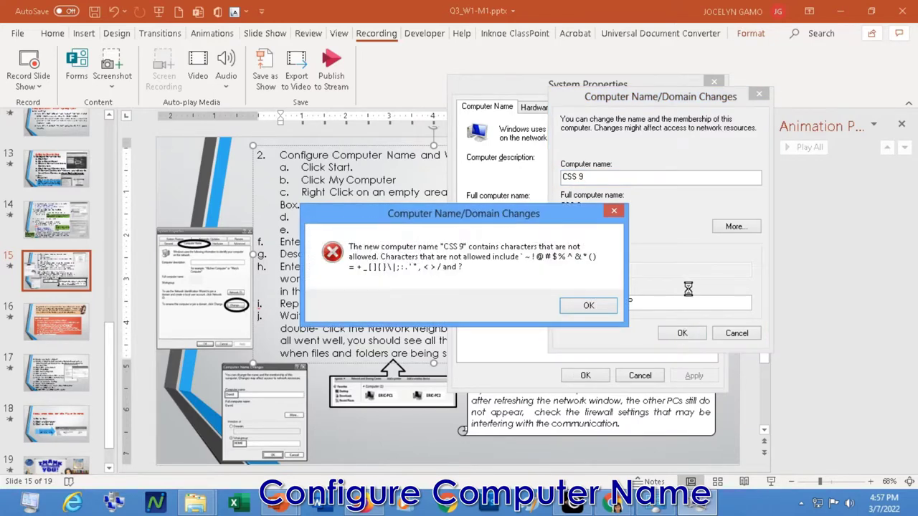
click(594, 309)
- Remove the space from the computer name to make it CSS9, apply it and acknowledge the restart notice
click(582, 178)
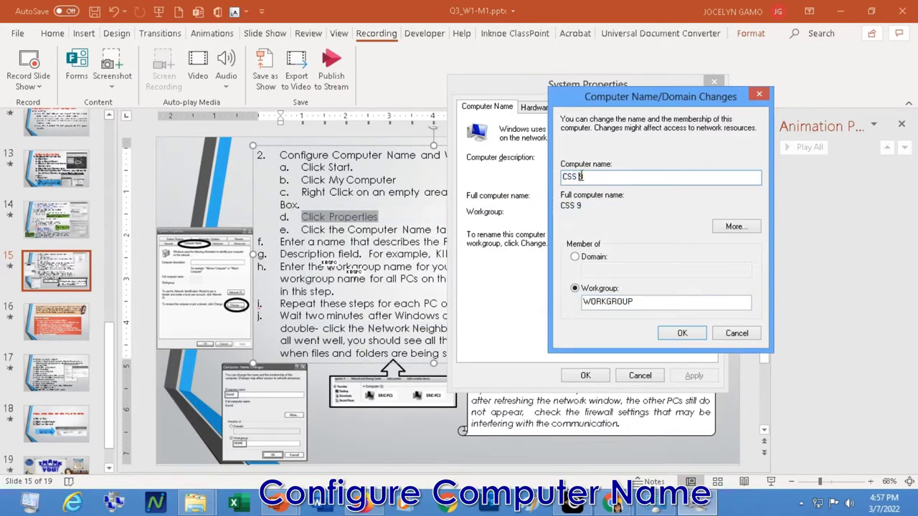
key(BackSpace)
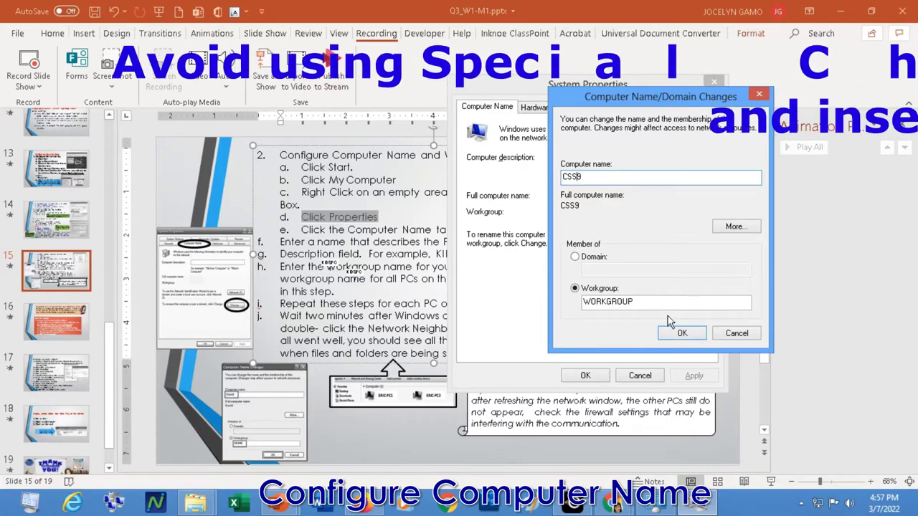
click(682, 334)
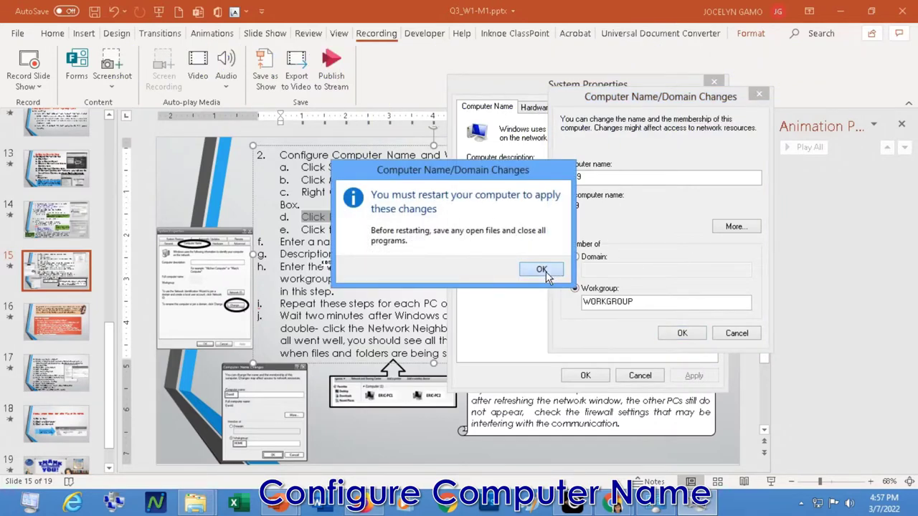
click(542, 270)
- Move System Properties clear of the slide's instructions and enter "SPTVE-ICT 9" as the computer description
click(565, 157)
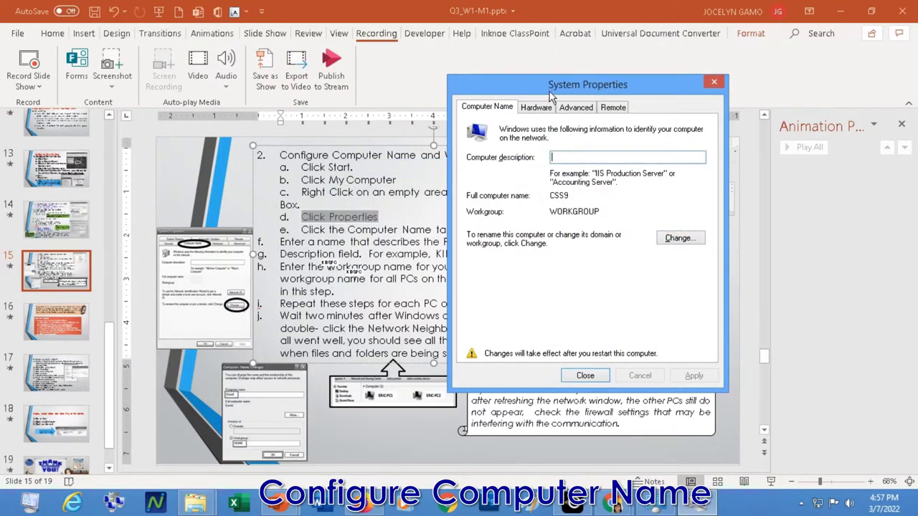
drag(551, 93, 675, 92)
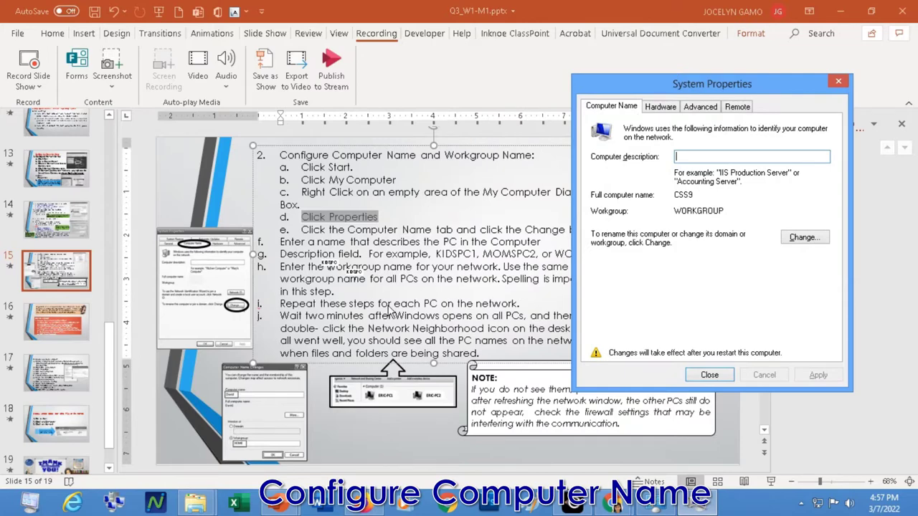
click(471, 285)
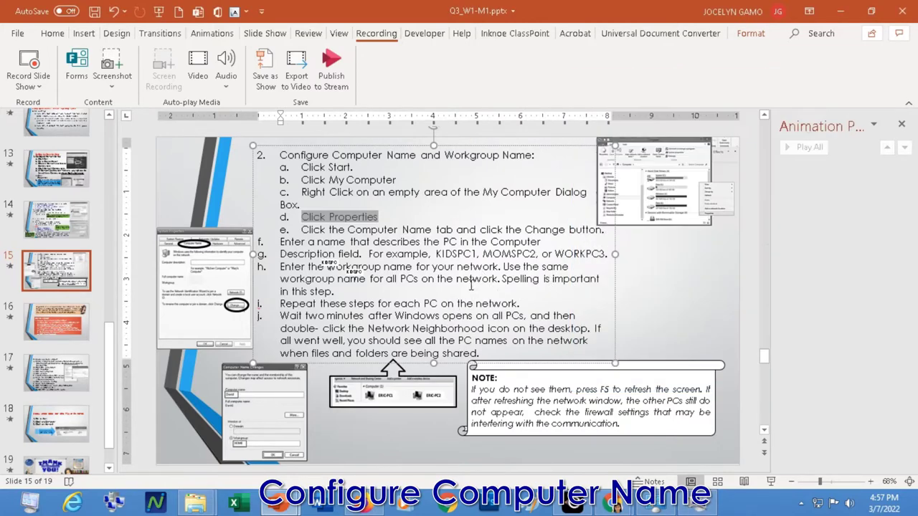
key(alt+Tab)
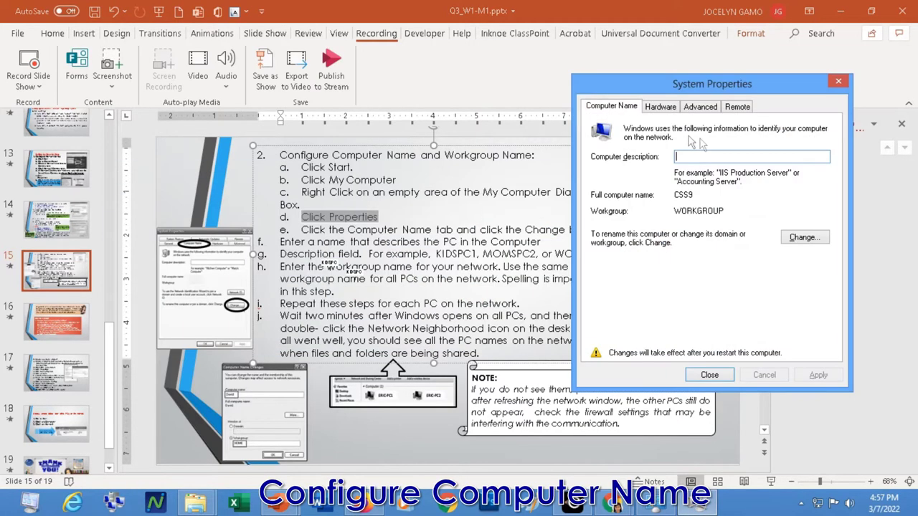
text(ICT 9)
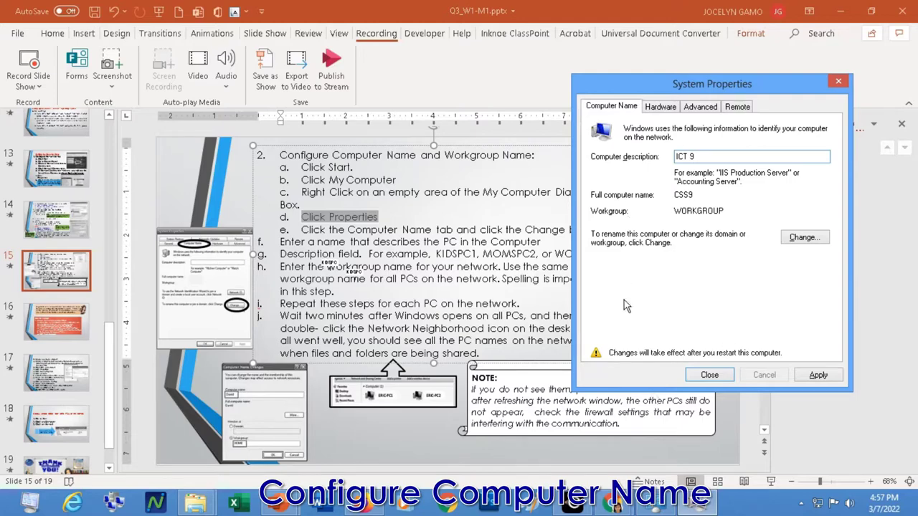
text(SPTVE-)
mouse_move(407, 9)
click(407, 29)
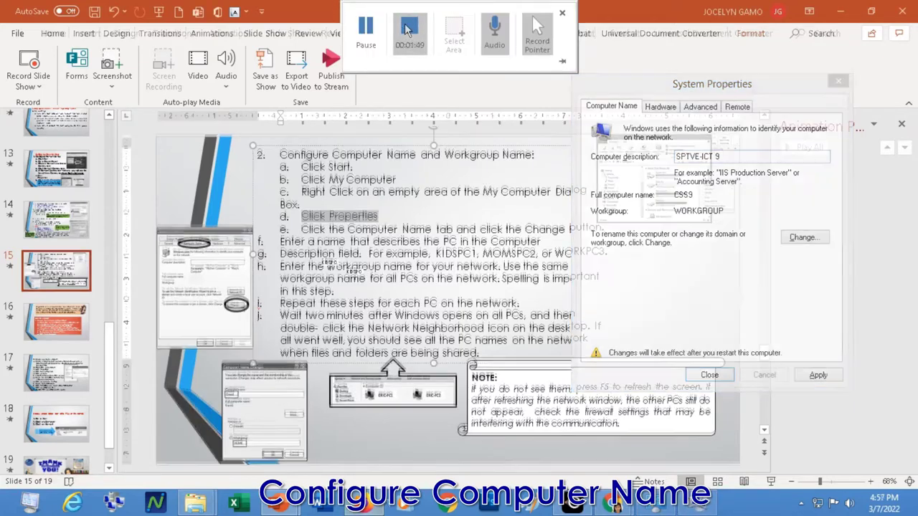